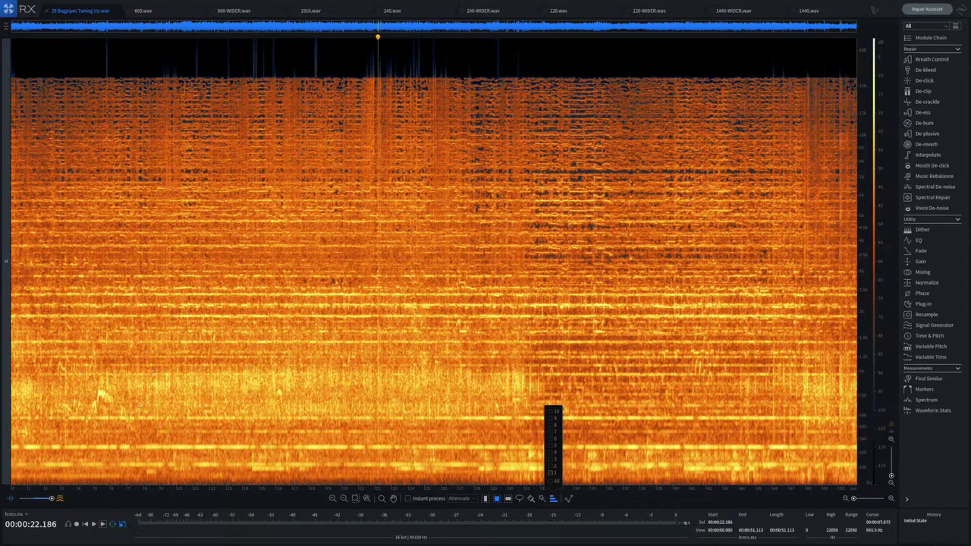
# Step: Audition the bagpipe recording and select the low drone band from 8 to 14 seconds by time and frequency
pyautogui.click(92, 526)
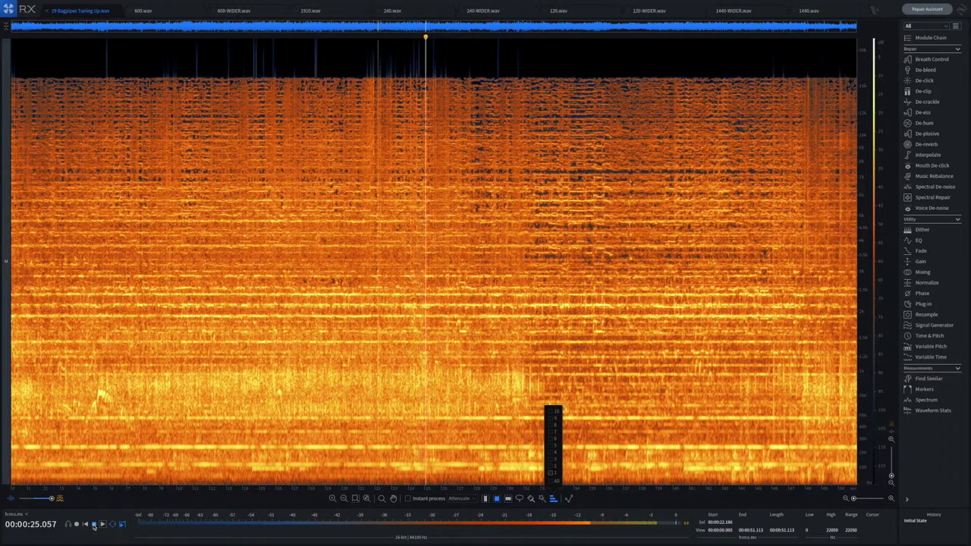
pyautogui.click(92, 525)
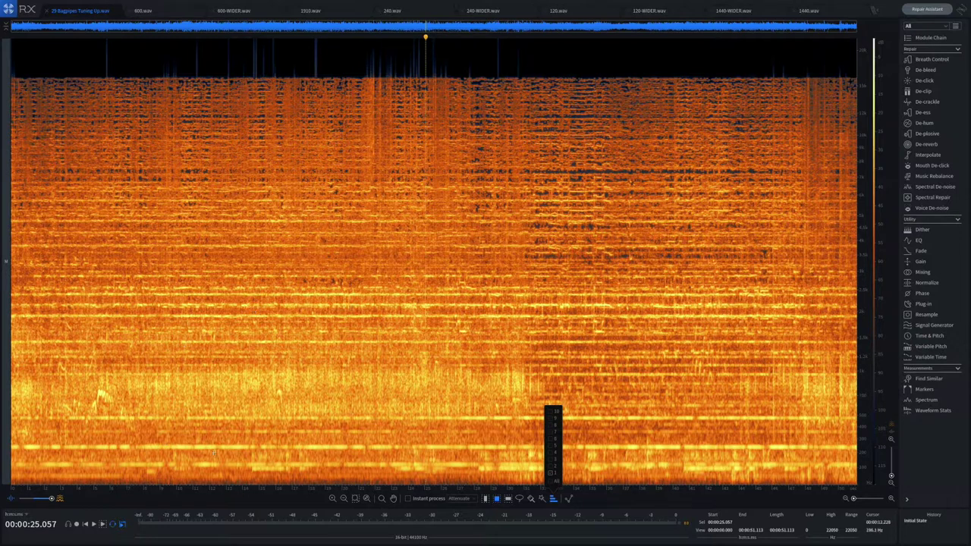
pyautogui.click(497, 498)
pyautogui.click(152, 444)
pyautogui.moveTo(143, 446); pyautogui.dragTo(246, 449)
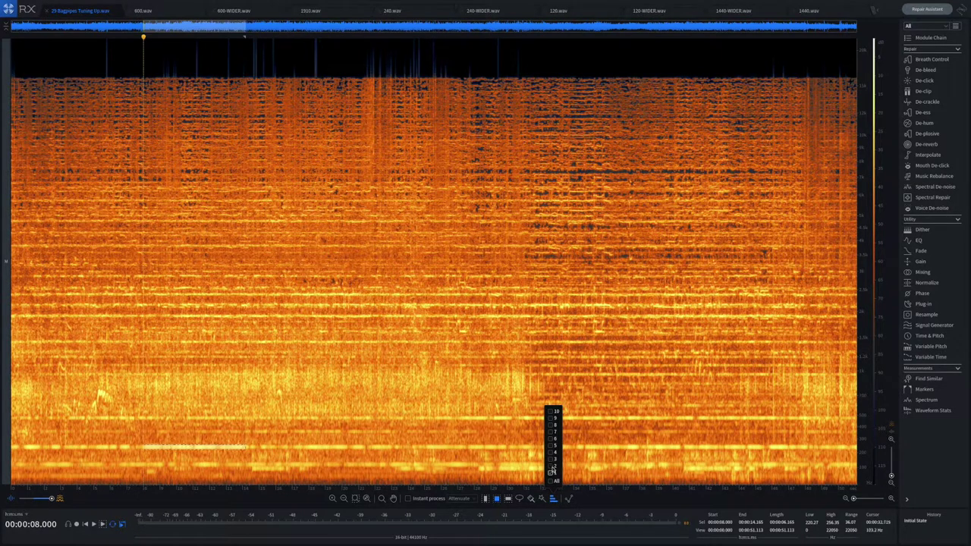
pyautogui.click(103, 526)
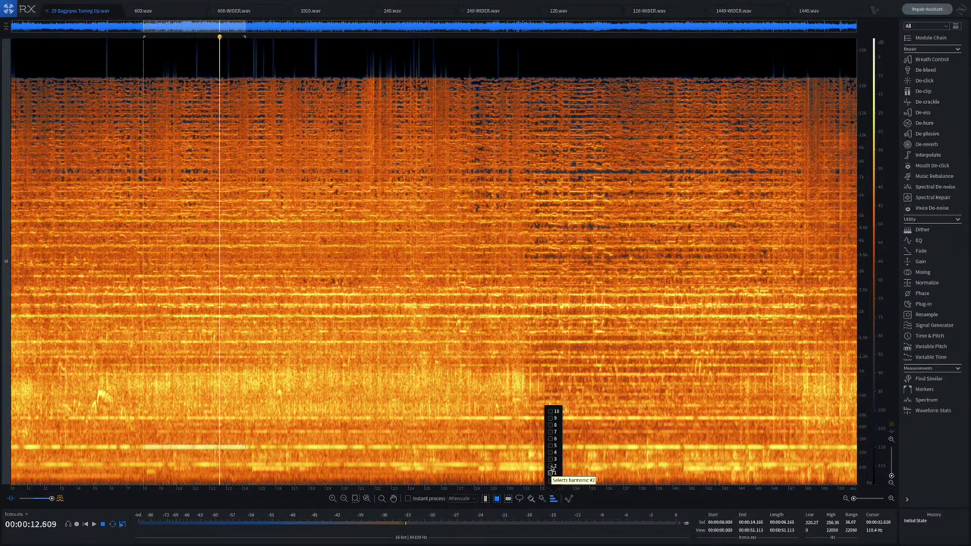
# Step: Set the harmonic selection to three harmonics, the fundamental plus two overtones
pyautogui.click(552, 468)
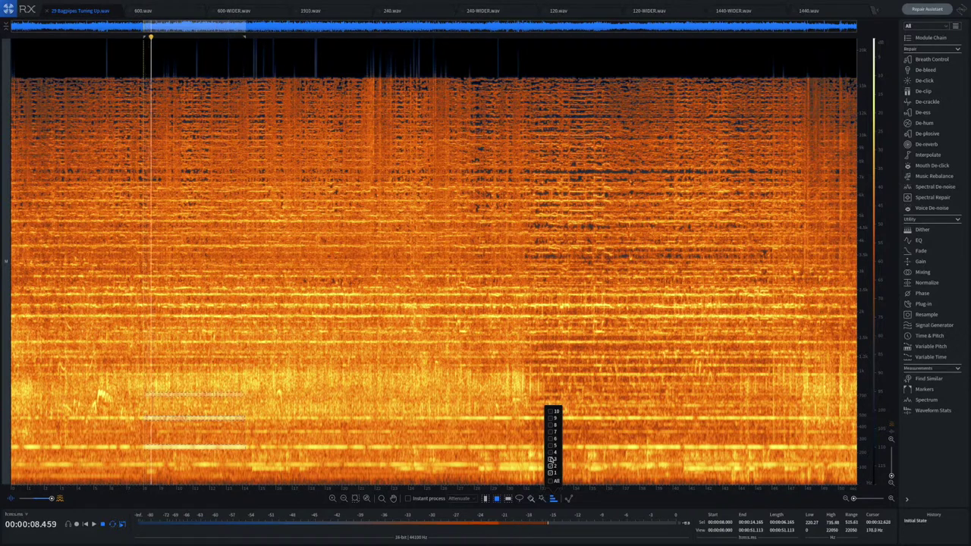
pyautogui.click(552, 445)
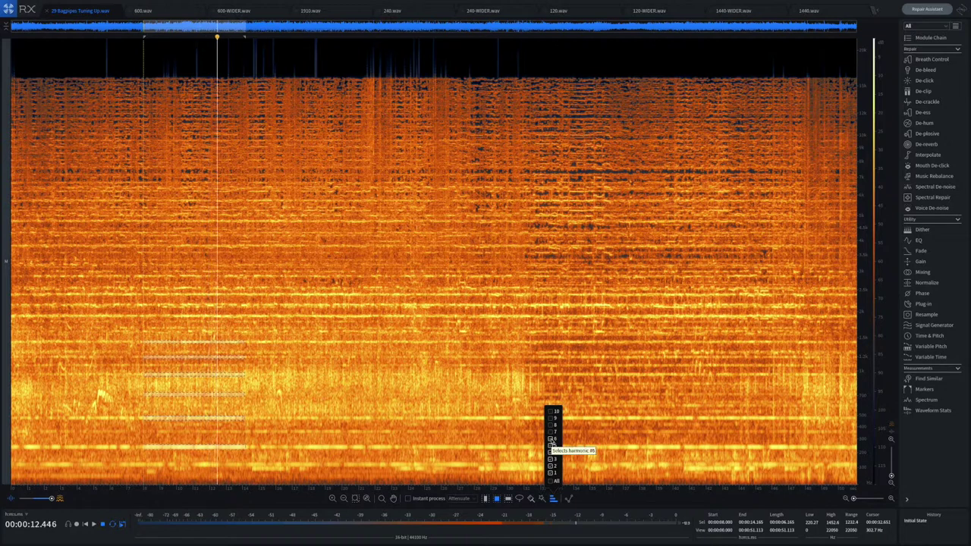
pyautogui.click(550, 459)
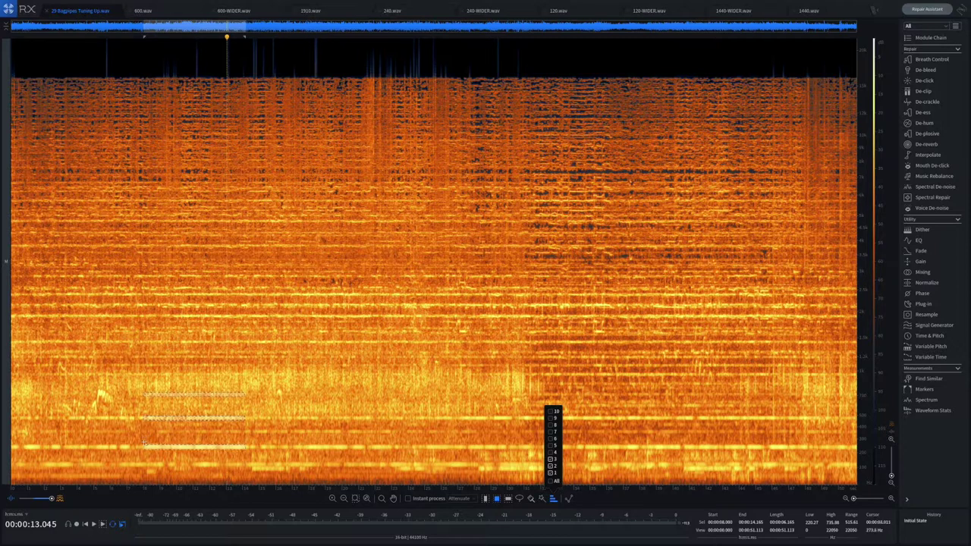
# Step: Lower the selection's bottom edge to about 196 Hz and trim its end to 13.864 seconds
pyautogui.press('space')
pyautogui.moveTo(246, 453); pyautogui.dragTo(247, 453)
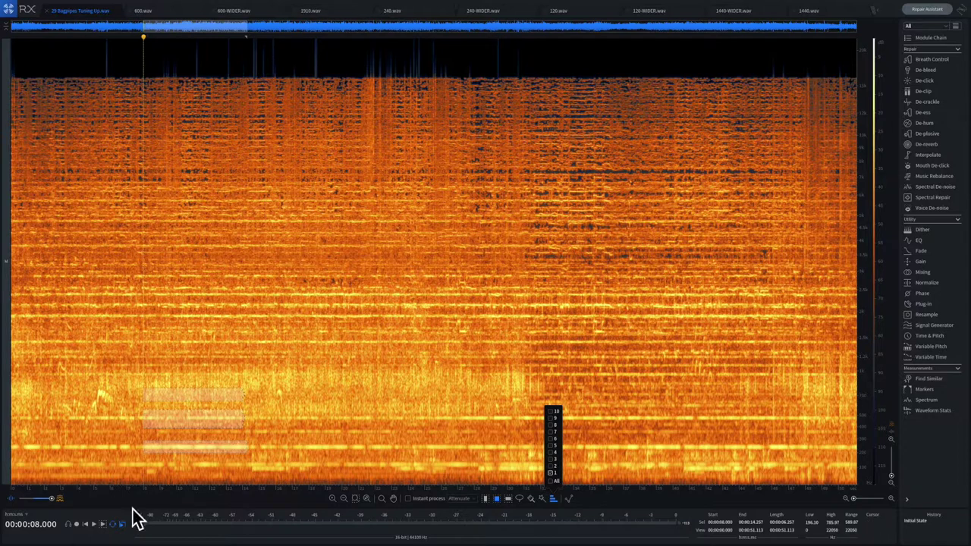
pyautogui.click(103, 524)
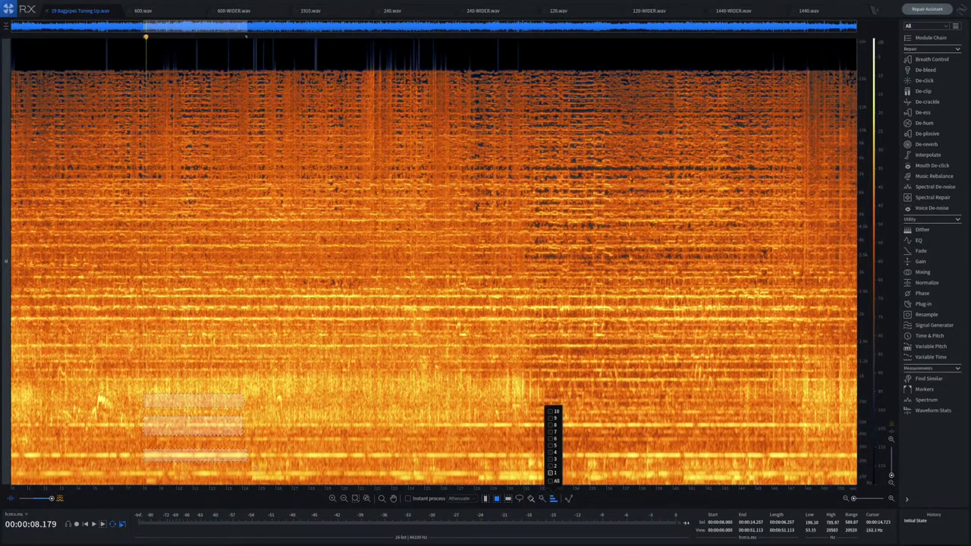
pyautogui.moveTo(254, 469); pyautogui.dragTo(243, 389)
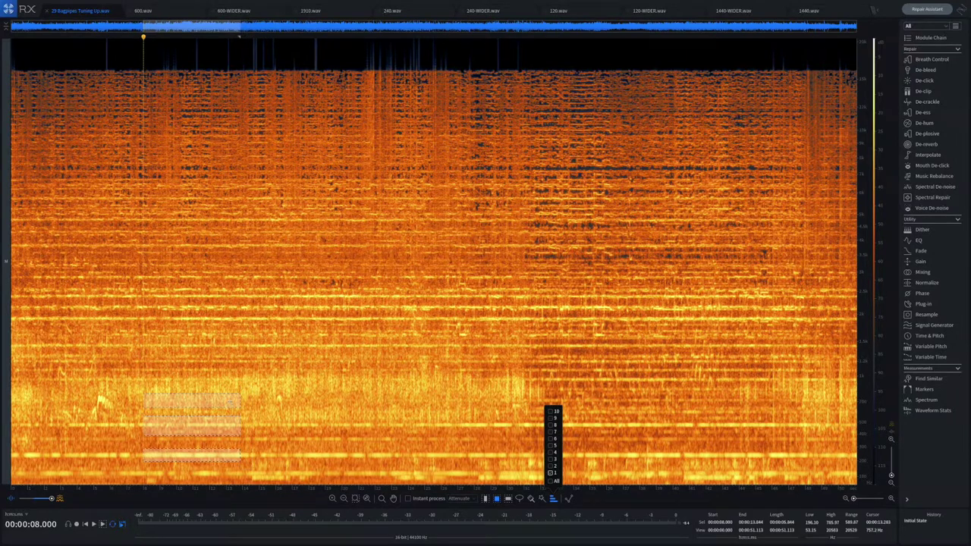
pyautogui.scroll(1, 166, 433)
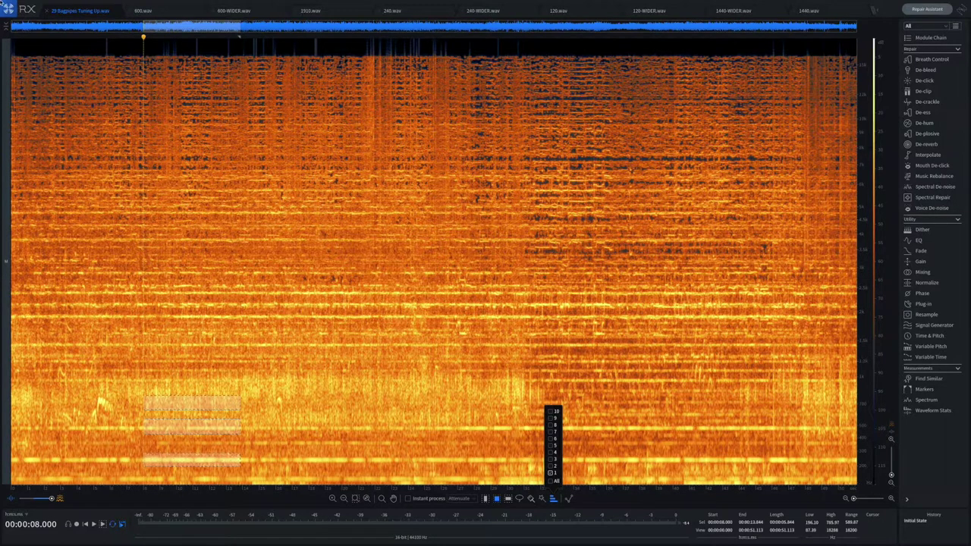
# Step: Compare the 600.wav and 600-WIDER.wav spectrograms and play the 600.wav tones
pyautogui.click(64, 4)
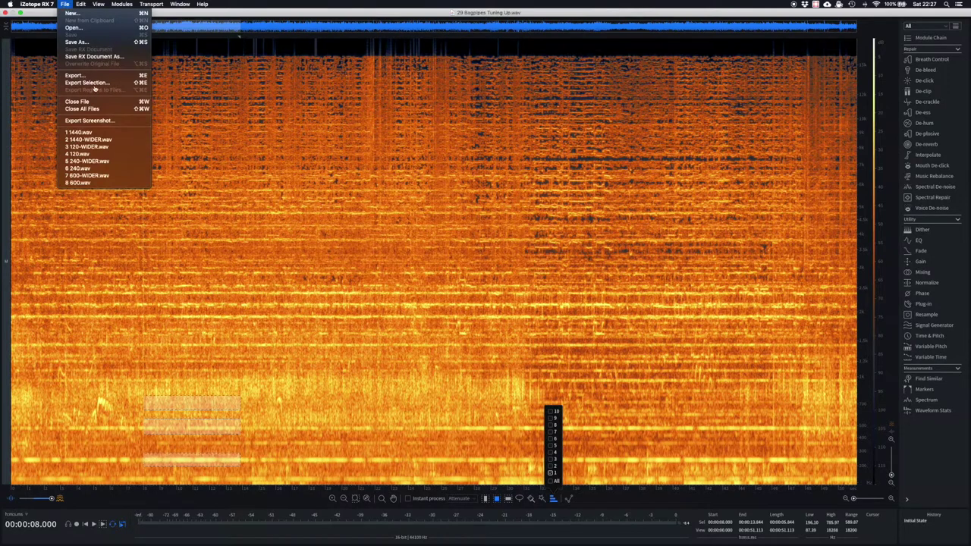
pyautogui.click(220, 104)
pyautogui.click(145, 11)
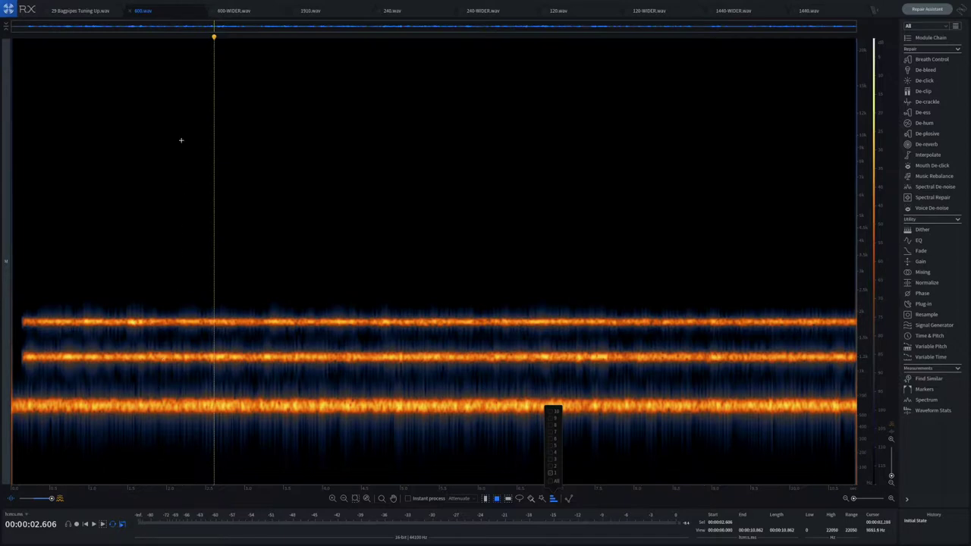
pyautogui.click(224, 11)
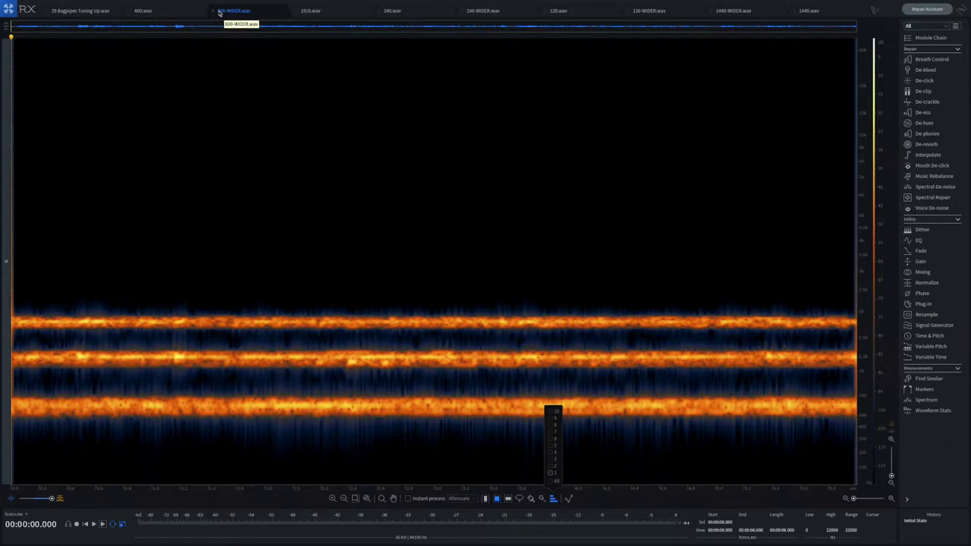
pyautogui.click(158, 13)
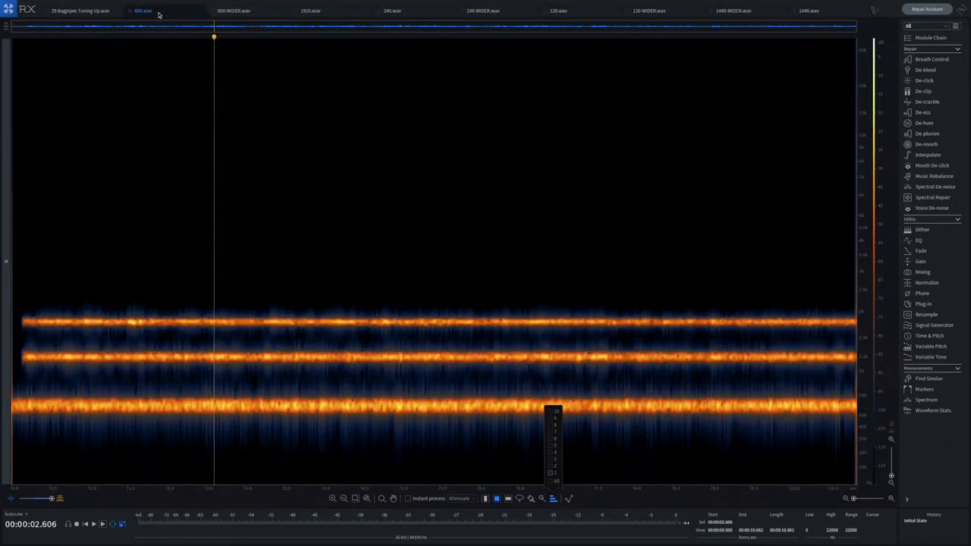
pyautogui.click(93, 524)
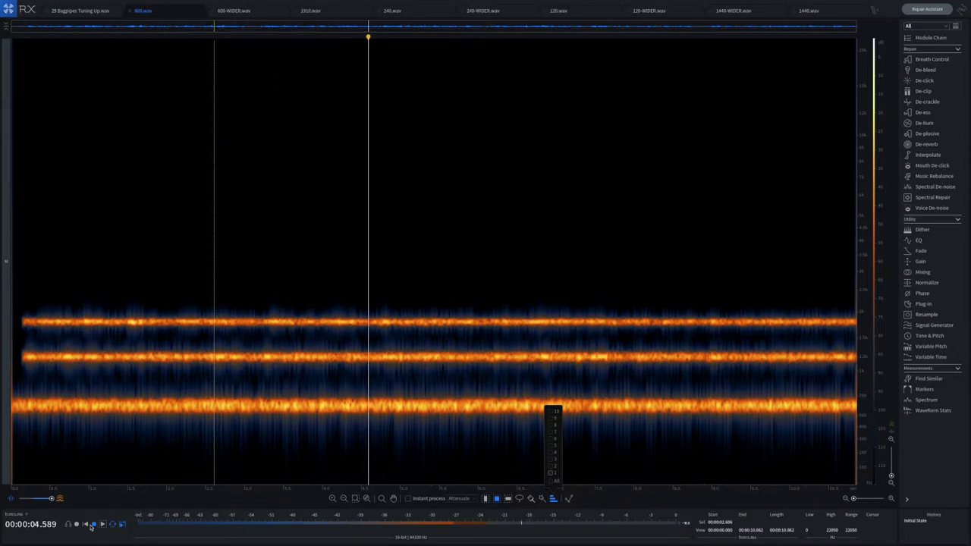
pyautogui.click(91, 527)
# Step: Play 600-WIDER.wav, then step through 1910.wav, 240.wav and 240-WIDER.wav to 120.wav
pyautogui.click(233, 11)
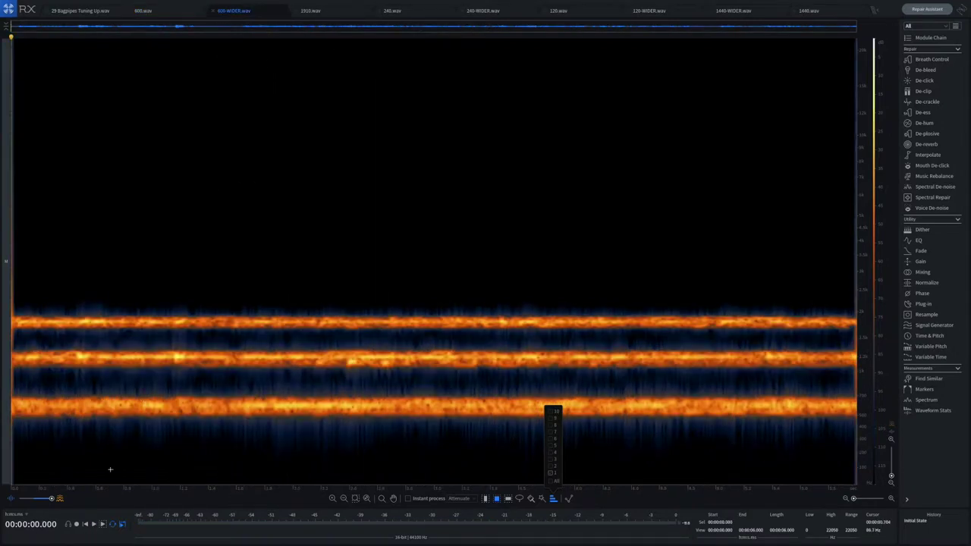
pyautogui.click(93, 525)
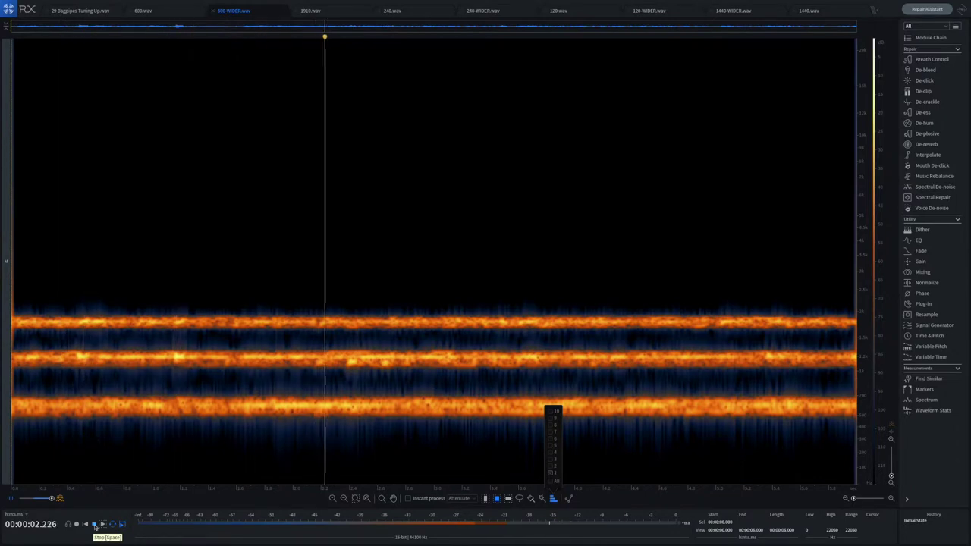
pyautogui.click(93, 524)
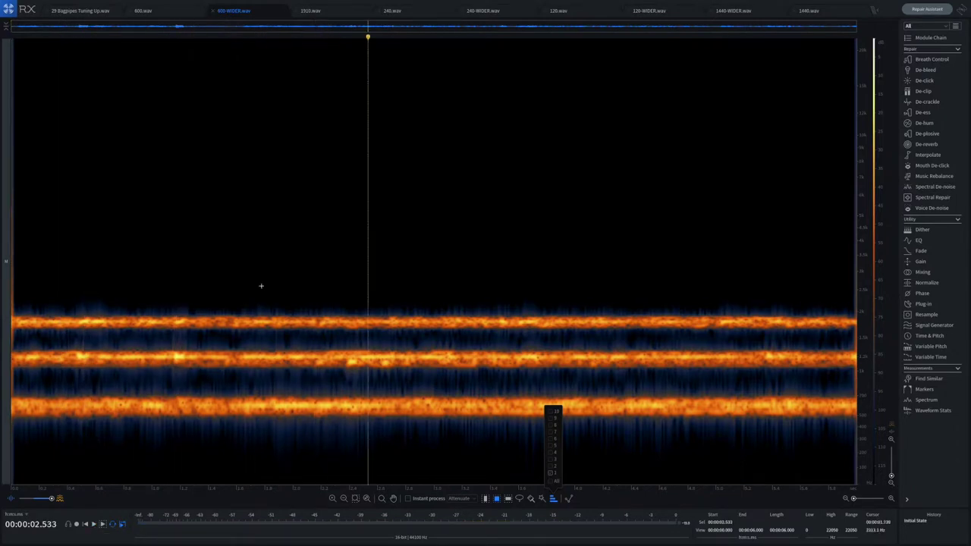
pyautogui.click(312, 11)
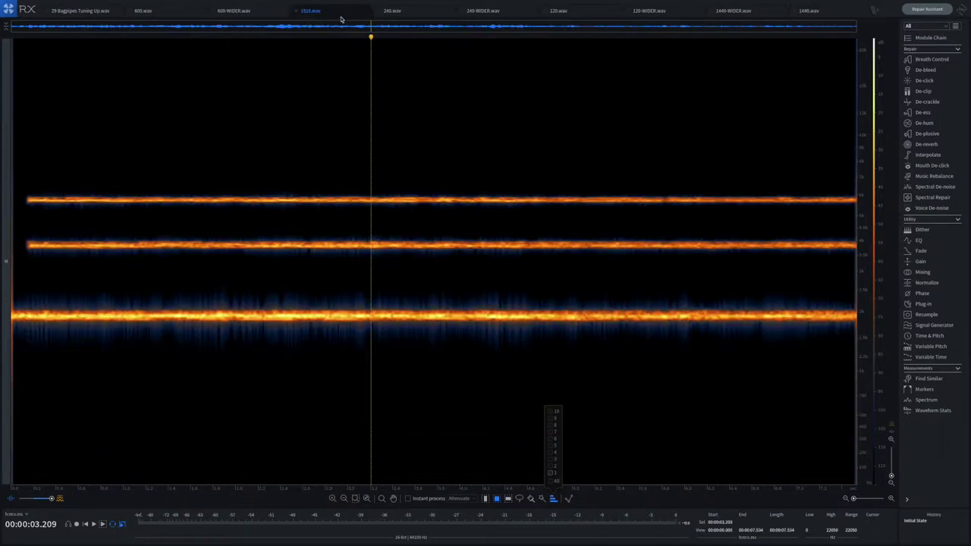
pyautogui.click(404, 14)
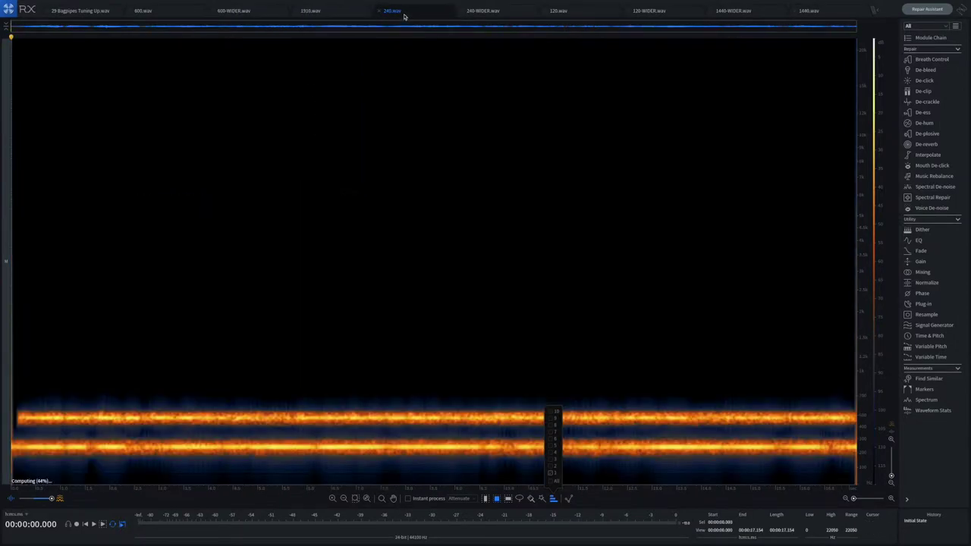
pyautogui.click(501, 12)
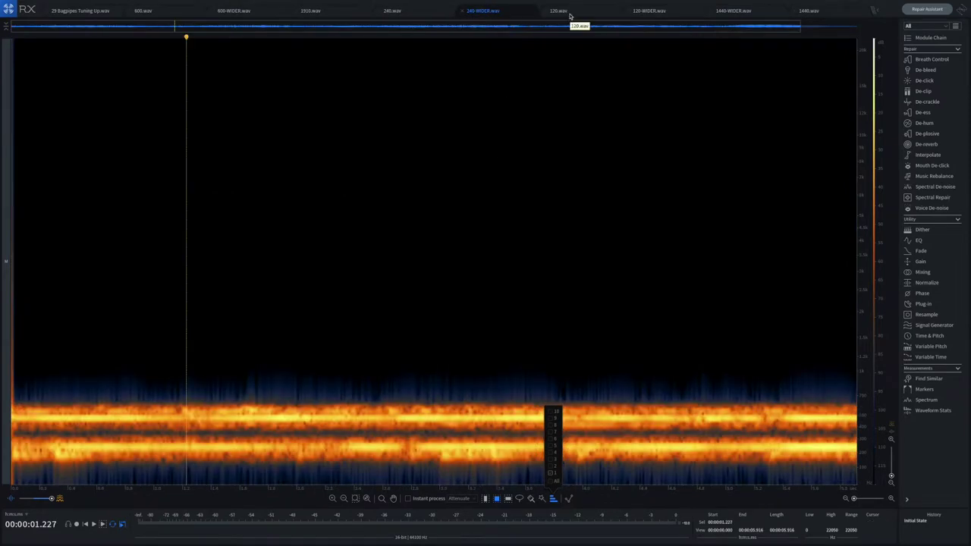
pyautogui.click(570, 13)
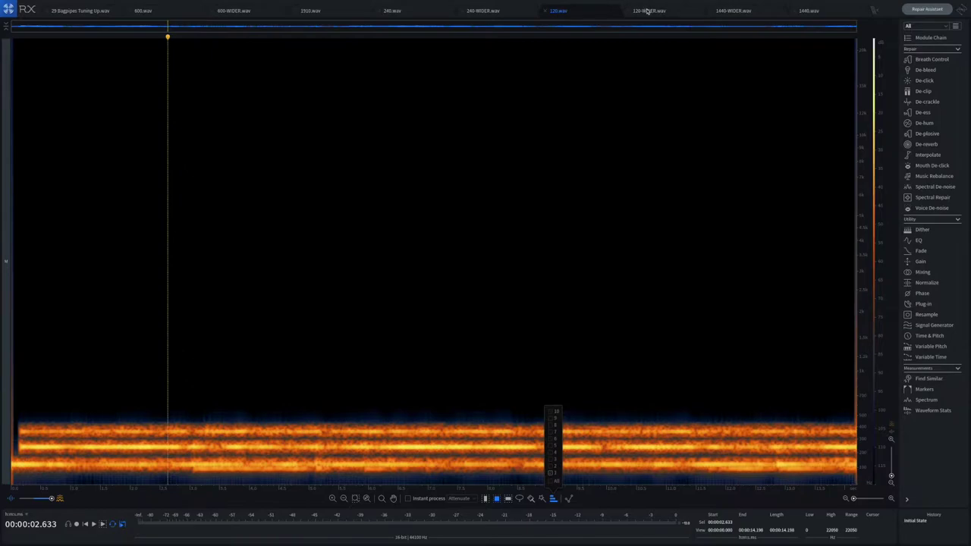
# Step: Show 120-WIDER.wav, then look over the 120, 240 and 600 tracks in Logic Pro X
pyautogui.click(645, 11)
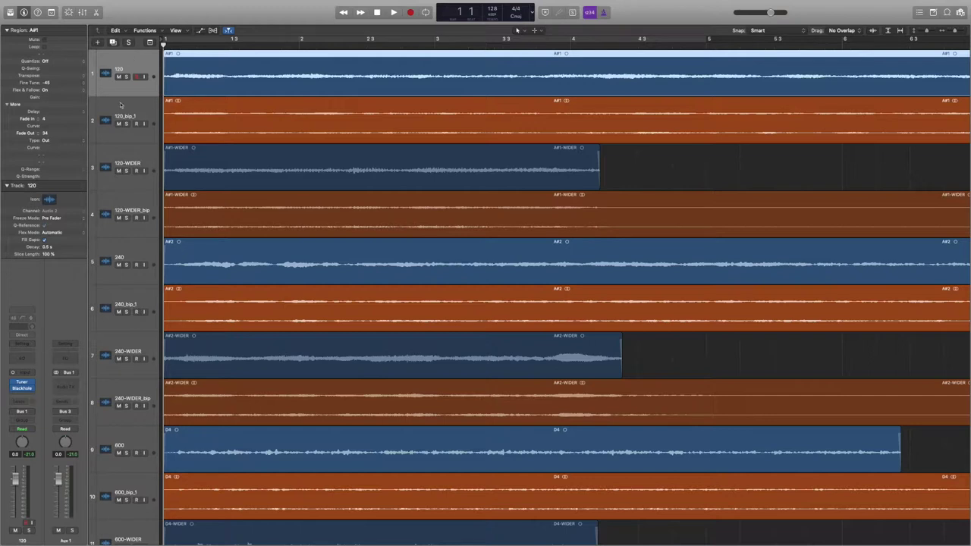
pyautogui.scroll(-2, 116, 162)
pyautogui.scroll(2, 152, 114)
pyautogui.hscroll(1, 141, 83)
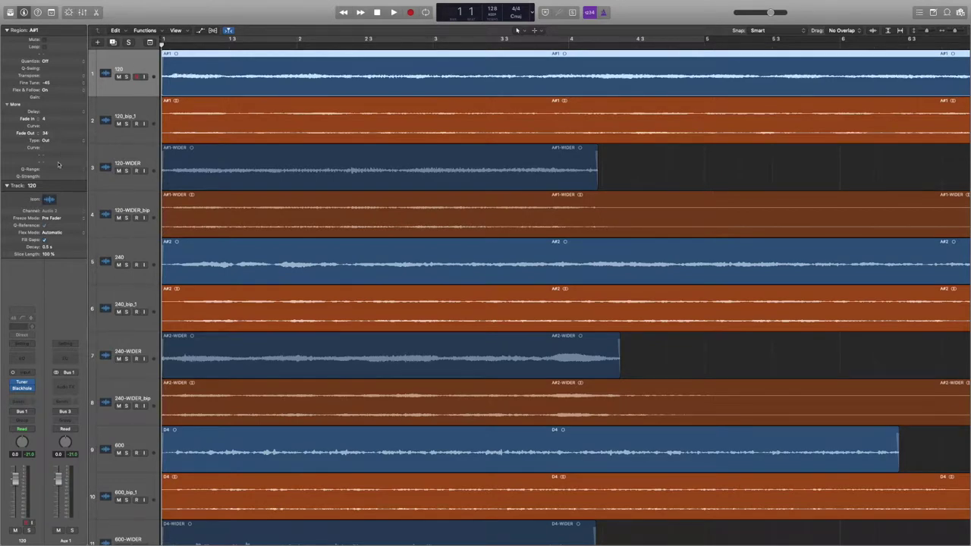
# Step: Read track 120's pitch as A# on its soloed Tuner, then open and reposition its Blackhole insert
pyautogui.click(23, 384)
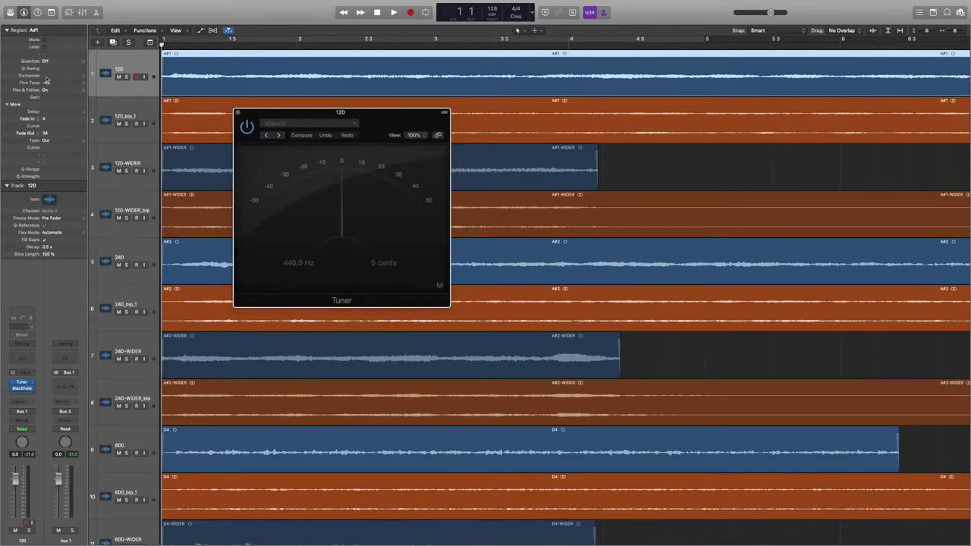
pyautogui.click(126, 77)
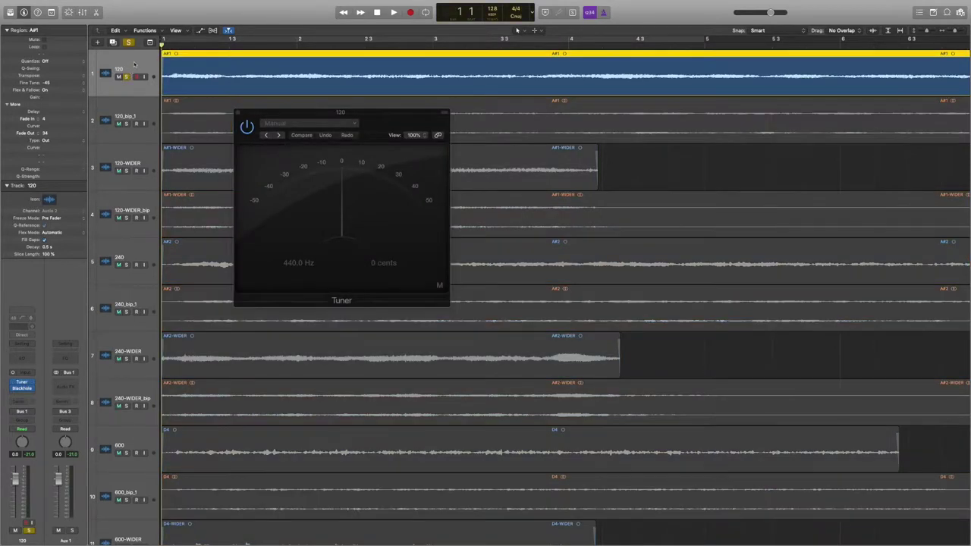
pyautogui.click(393, 12)
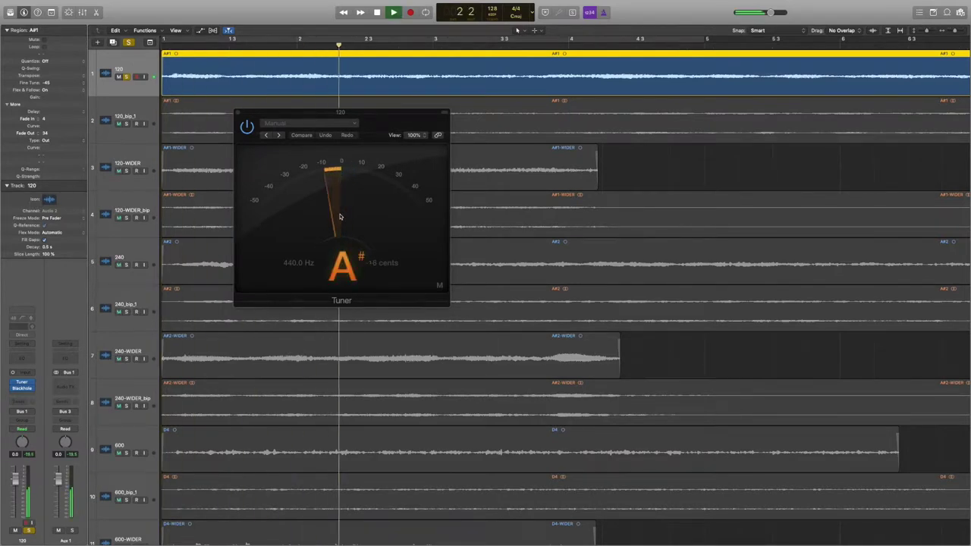
pyautogui.press('space')
pyautogui.click(127, 77)
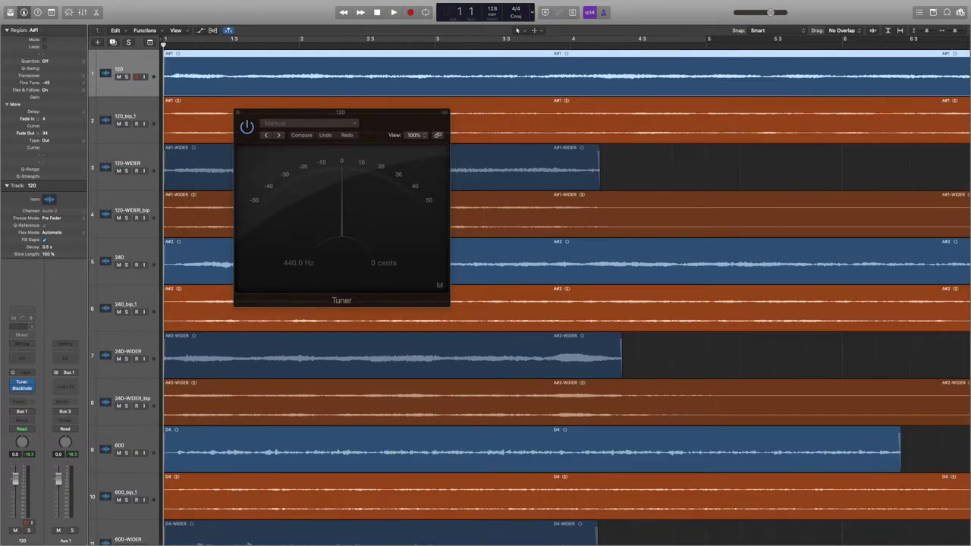
pyautogui.click(22, 388)
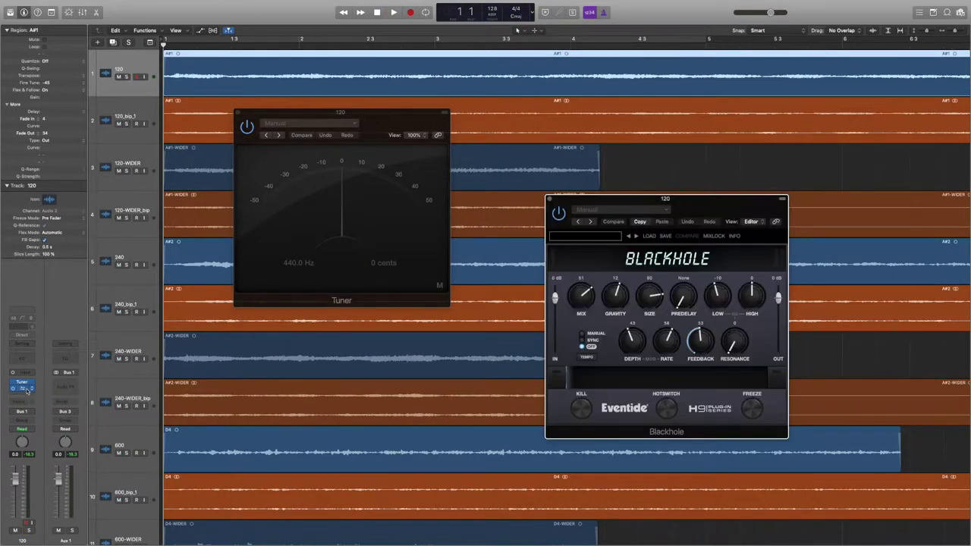
pyautogui.moveTo(620, 199); pyautogui.dragTo(566, 157)
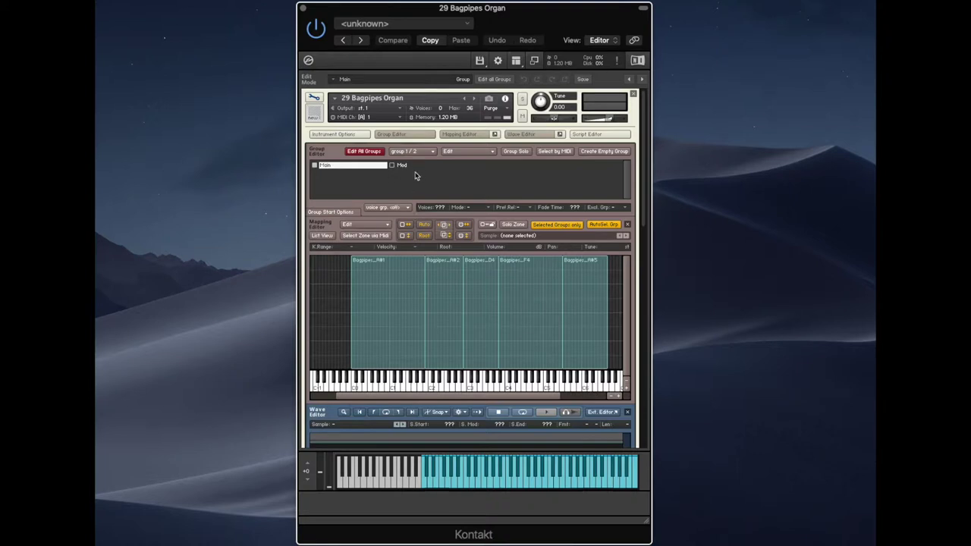
pyautogui.click(378, 286)
pyautogui.click(450, 295)
pyautogui.click(482, 296)
pyautogui.click(526, 295)
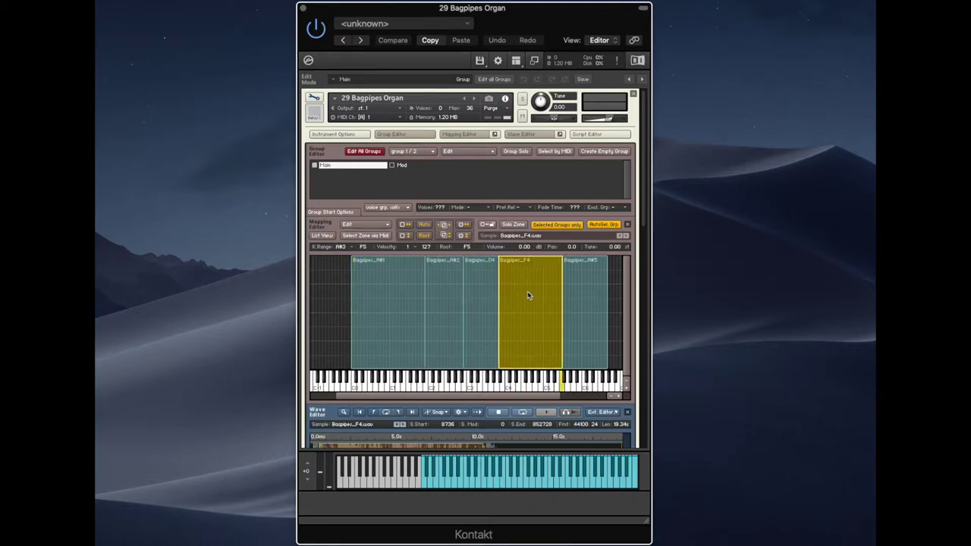
pyautogui.click(401, 166)
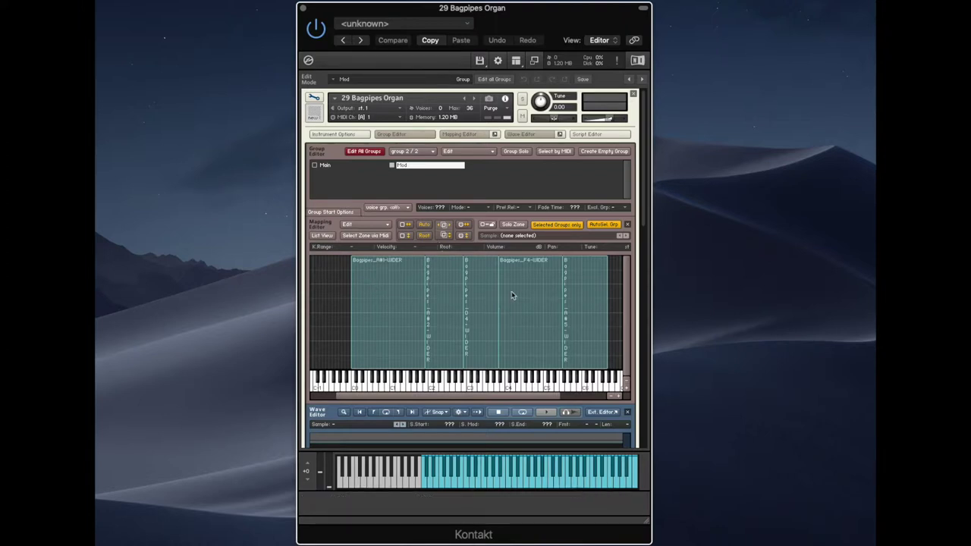
pyautogui.click(440, 283)
pyautogui.click(482, 269)
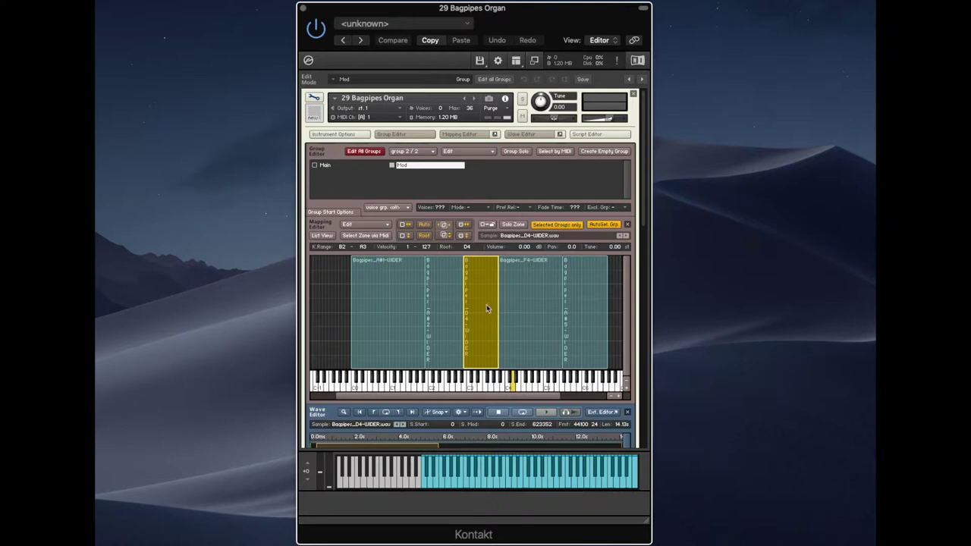
pyautogui.scroll(-5, 478, 303)
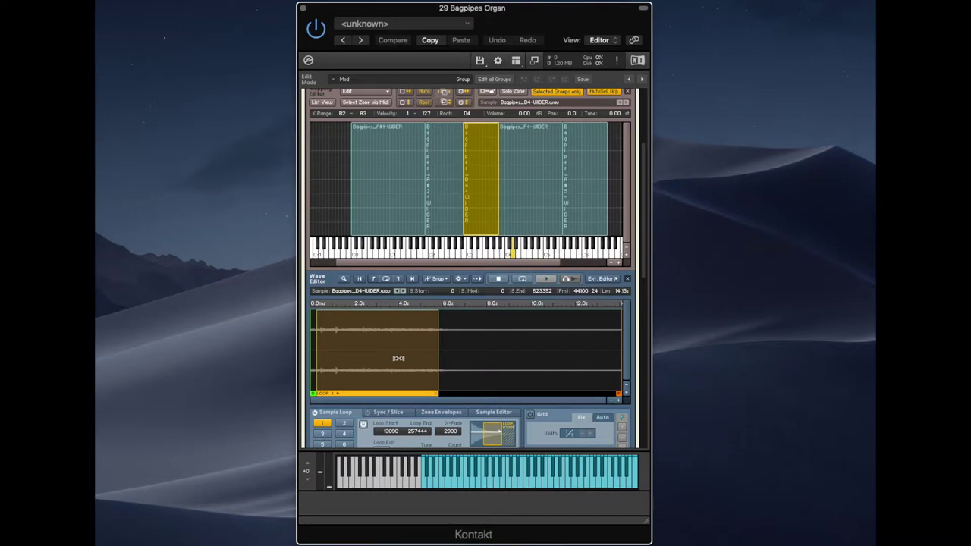
pyautogui.click(377, 198)
pyautogui.scroll(5, 377, 198)
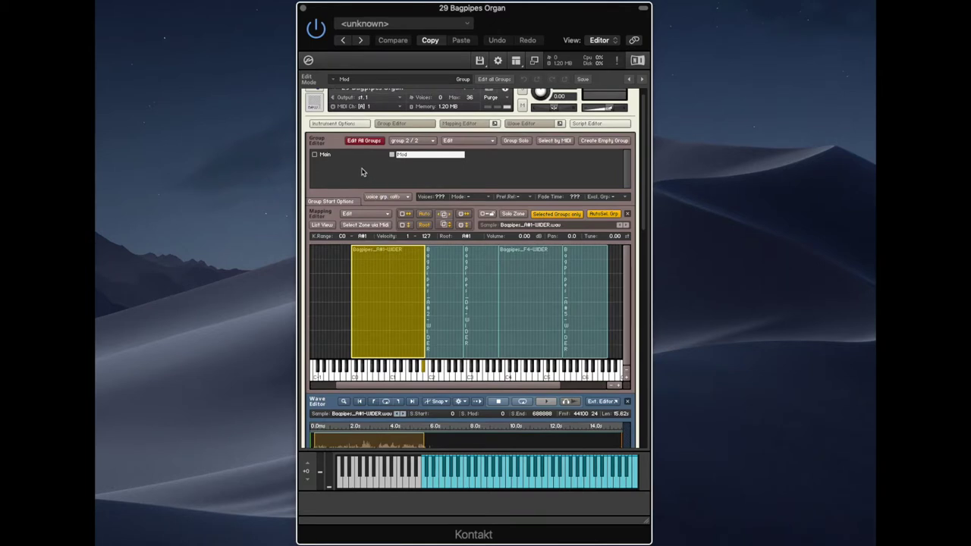
pyautogui.click(340, 155)
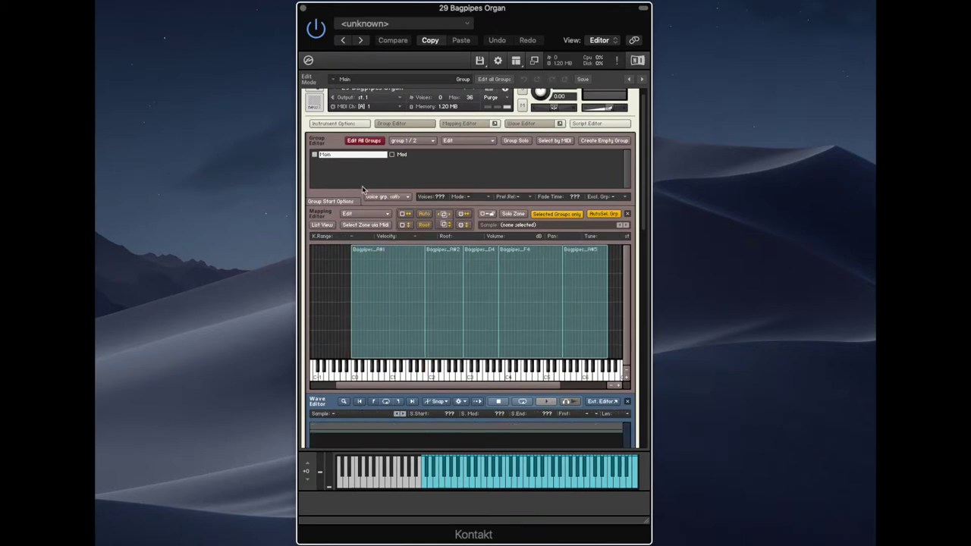
# Step: Compare the Main group's falling and Mod group's rising mod-wheel volume curves in the Modulation section
pyautogui.scroll(-20, 386, 326)
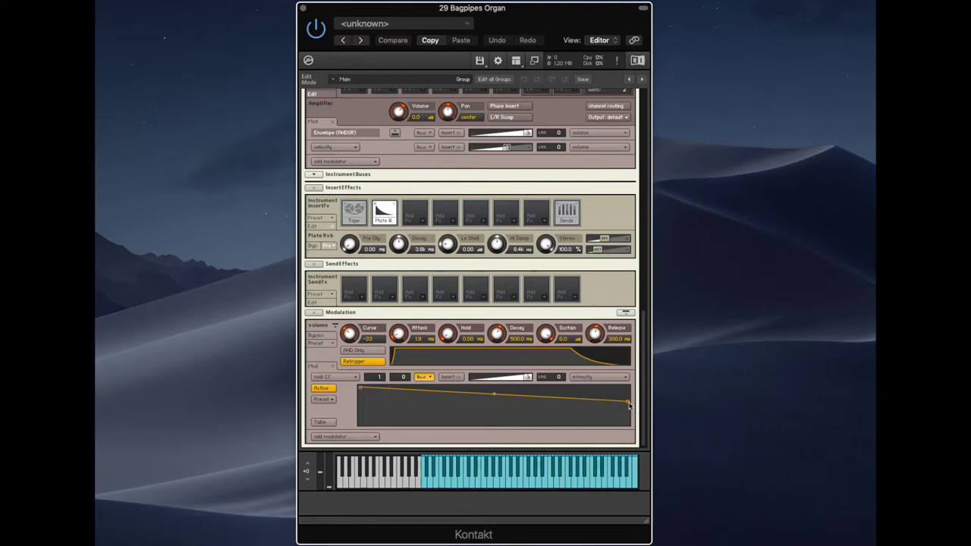
pyautogui.scroll(10, 403, 276)
pyautogui.scroll(3, 414, 248)
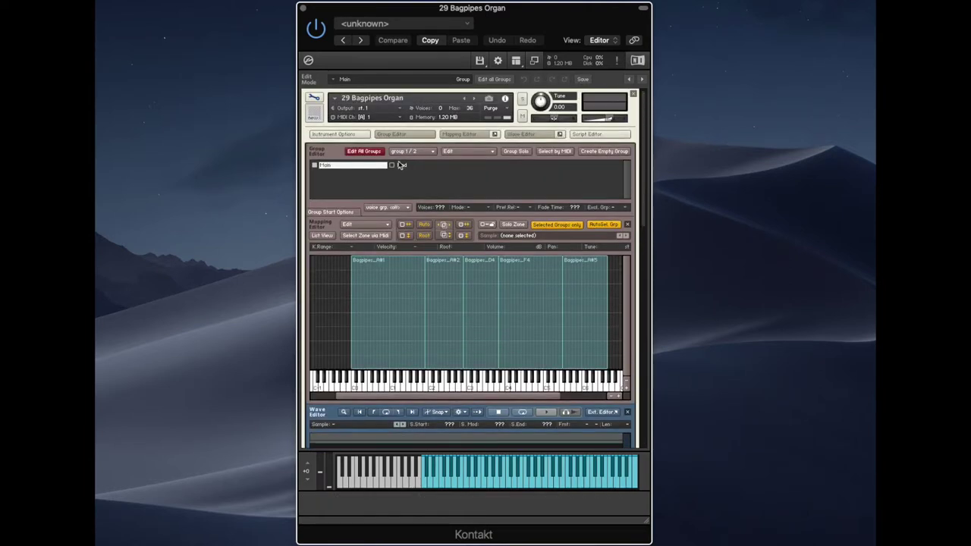
pyautogui.scroll(-10, 413, 196)
pyautogui.scroll(-5, 413, 195)
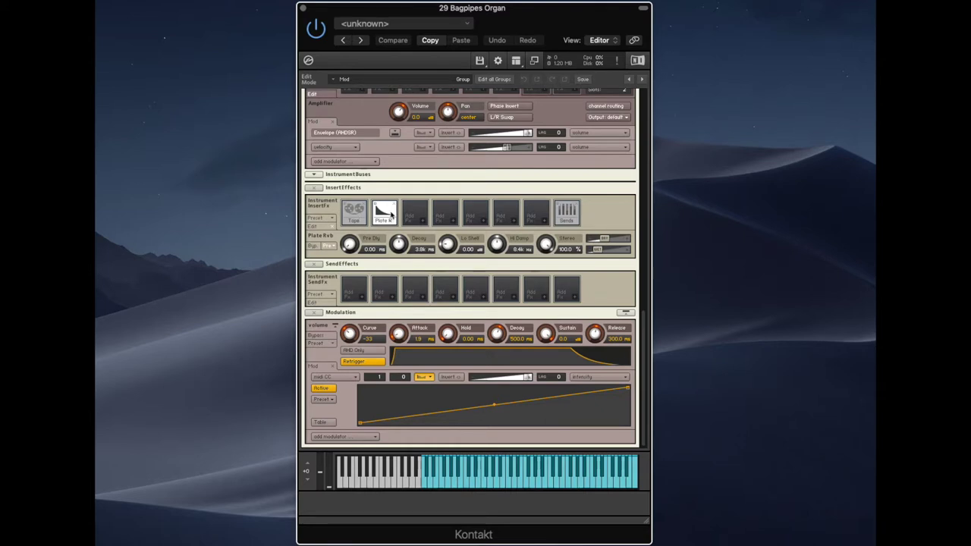
pyautogui.scroll(10, 395, 220)
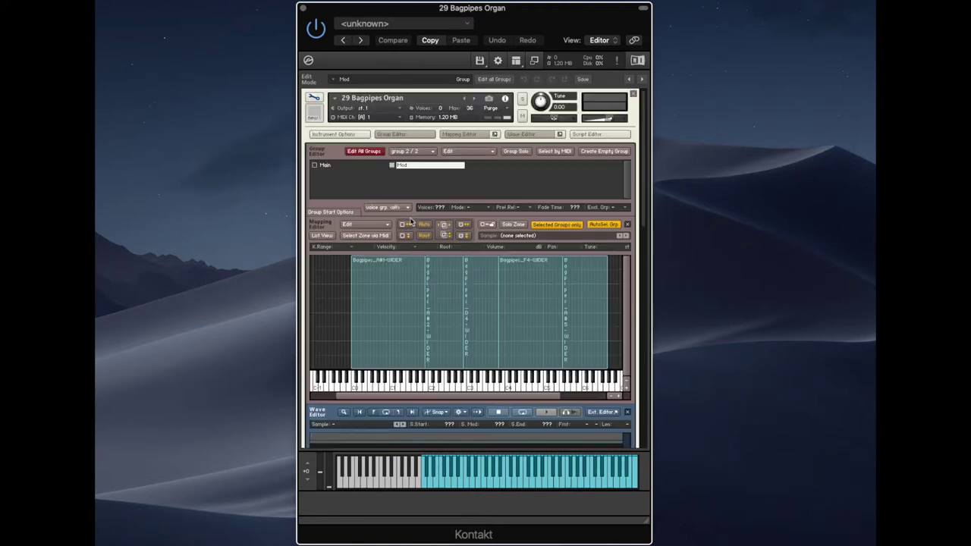
# Step: Review the KSP script's wallpaper, mod dial and controller callback code in the Script Editor
pyautogui.click(598, 136)
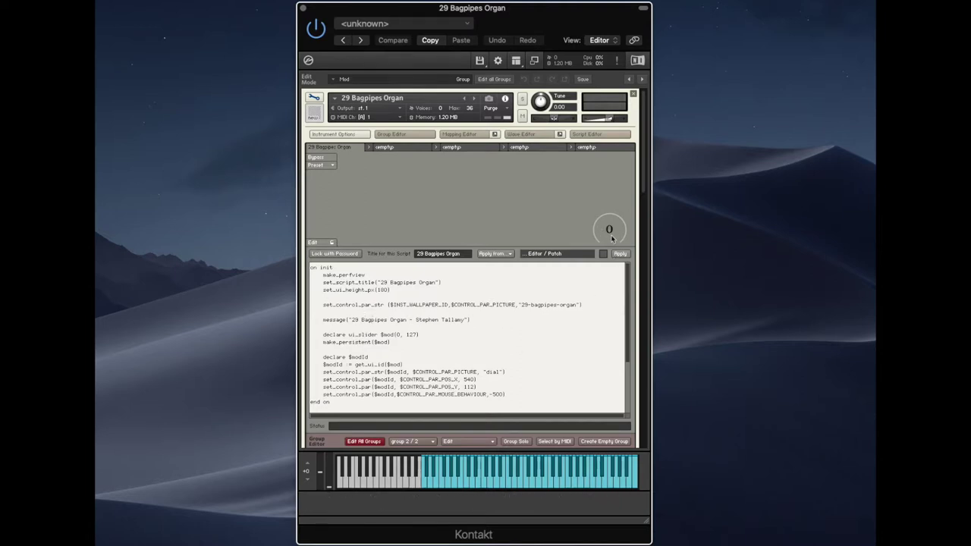
pyautogui.scroll(-5, 385, 384)
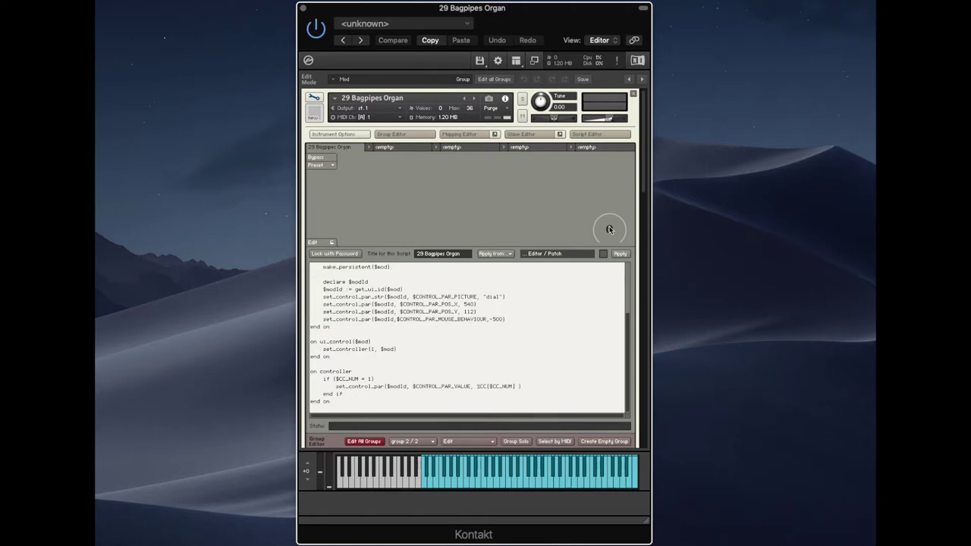
# Step: Exit Edit Mode to show the pipe wallpaper performance view with the Mod dial at 0
pyautogui.click(314, 101)
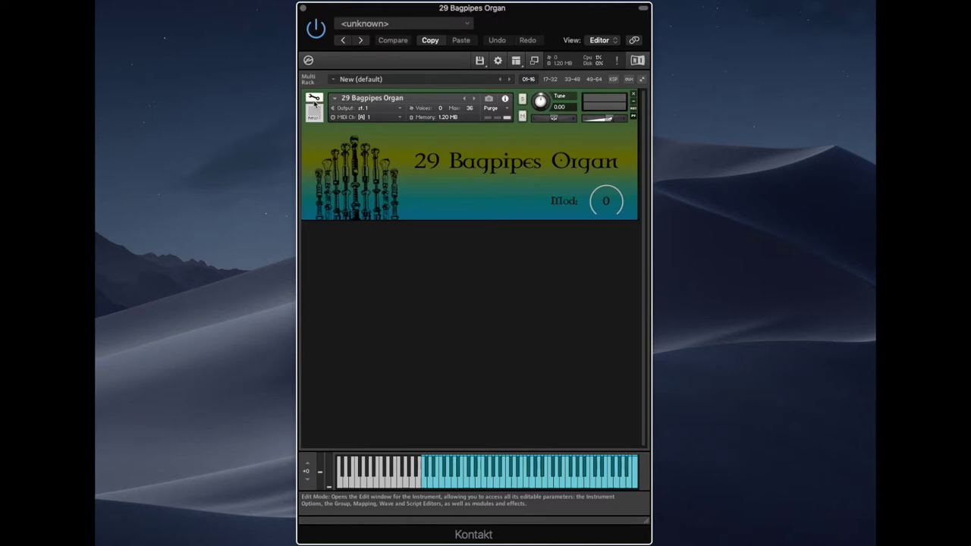